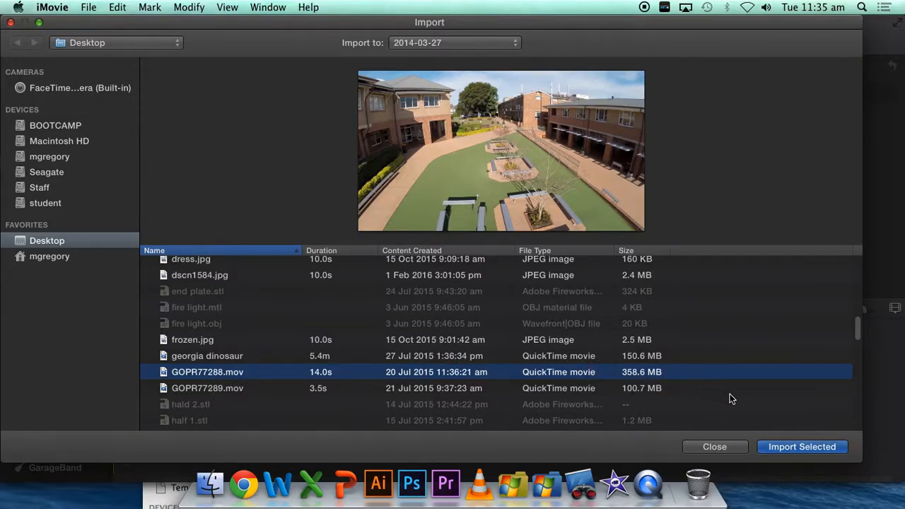
# Import GOPR77288.mov, add its opening segment to the My Movie 3 timeline and extend the clip's selected range in the browser.
pyautogui.click(794, 446)
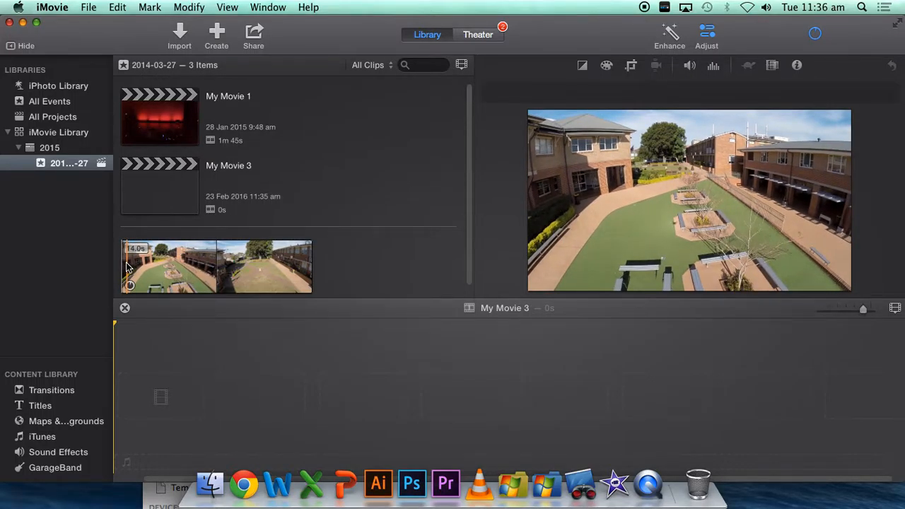
pyautogui.moveTo(123, 268); pyautogui.dragTo(147, 404)
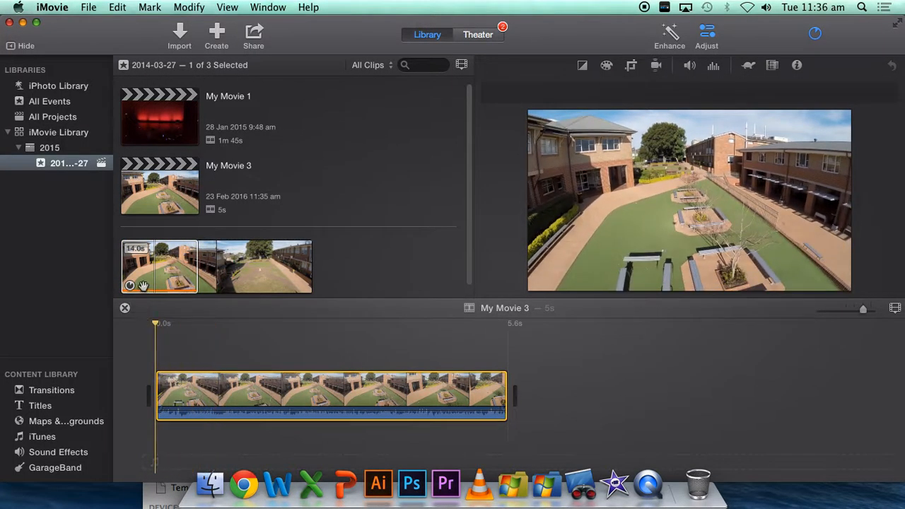
pyautogui.click(126, 272)
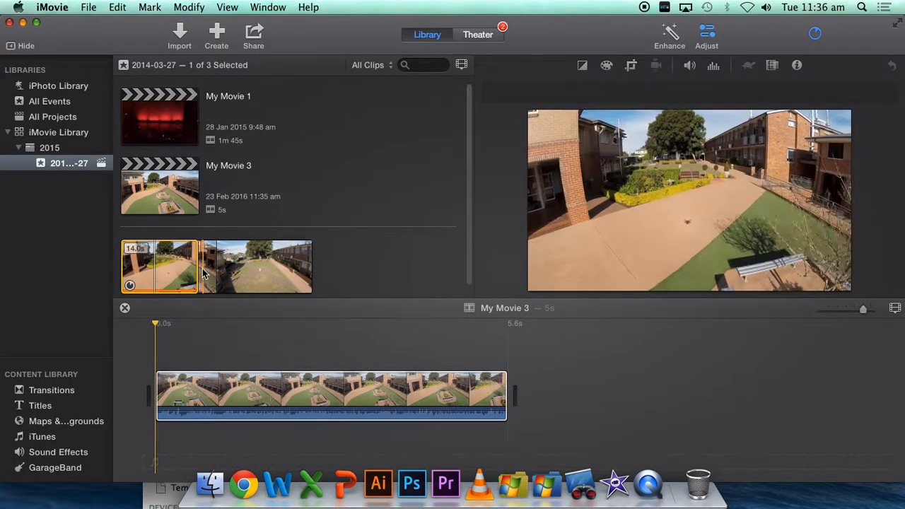
pyautogui.moveTo(197, 275); pyautogui.dragTo(229, 276)
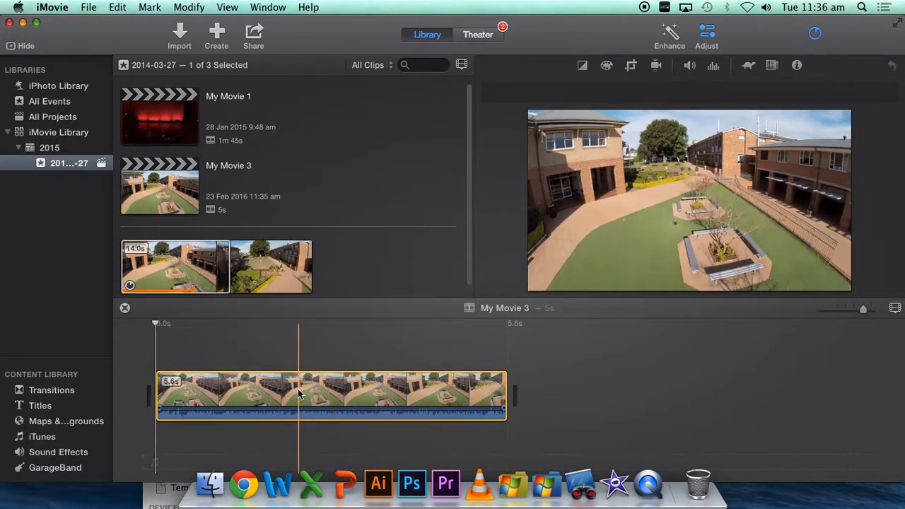
# Adjust the timeline clip's colour by slightly lowering its midtones and saturation and trying the colour temperature control.
pyautogui.click(336, 394)
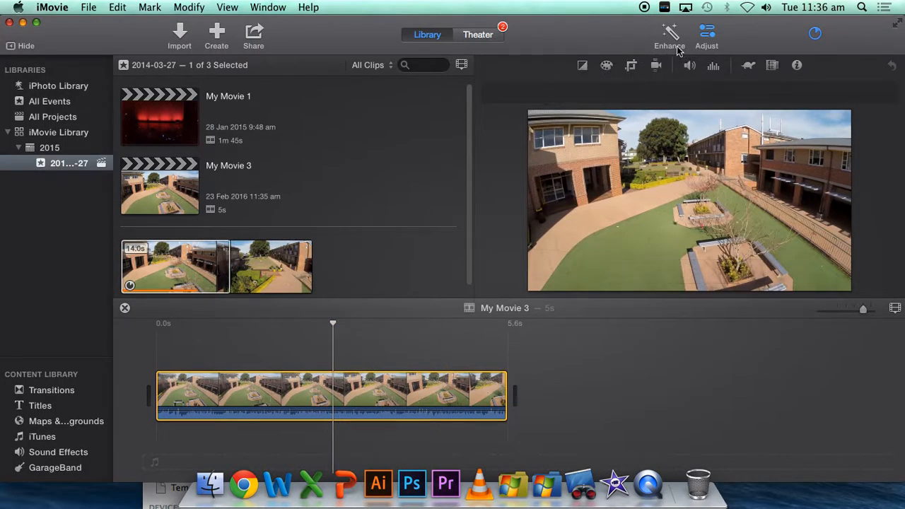
pyautogui.click(582, 67)
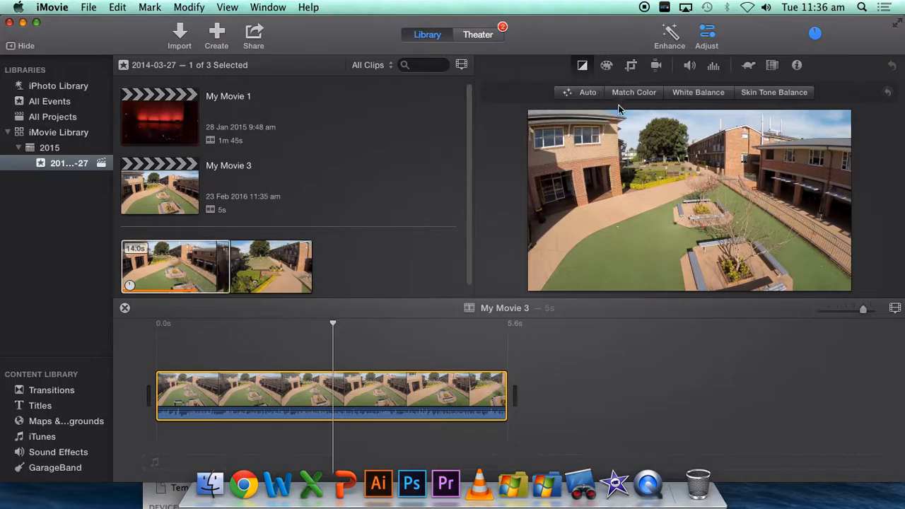
pyautogui.moveTo(693, 128)
pyautogui.moveTo(645, 127)
pyautogui.click(607, 66)
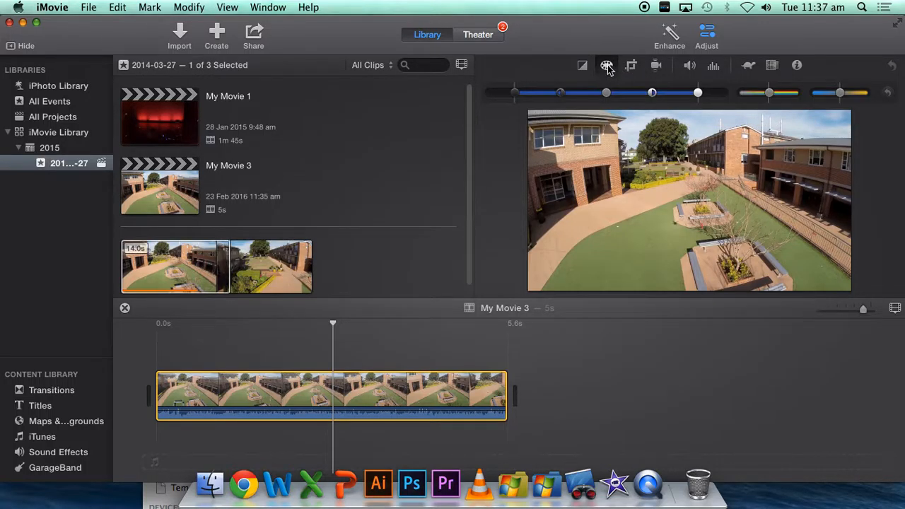
pyautogui.moveTo(608, 92)
pyautogui.mouseDown()
pyautogui.moveTo(638, 92)
pyautogui.moveTo(588, 91)
pyautogui.moveTo(624, 92)
pyautogui.moveTo(600, 93)
pyautogui.mouseUp()
pyautogui.moveTo(769, 92)
pyautogui.mouseDown()
pyautogui.moveTo(748, 92)
pyautogui.moveTo(763, 95)
pyautogui.mouseUp()
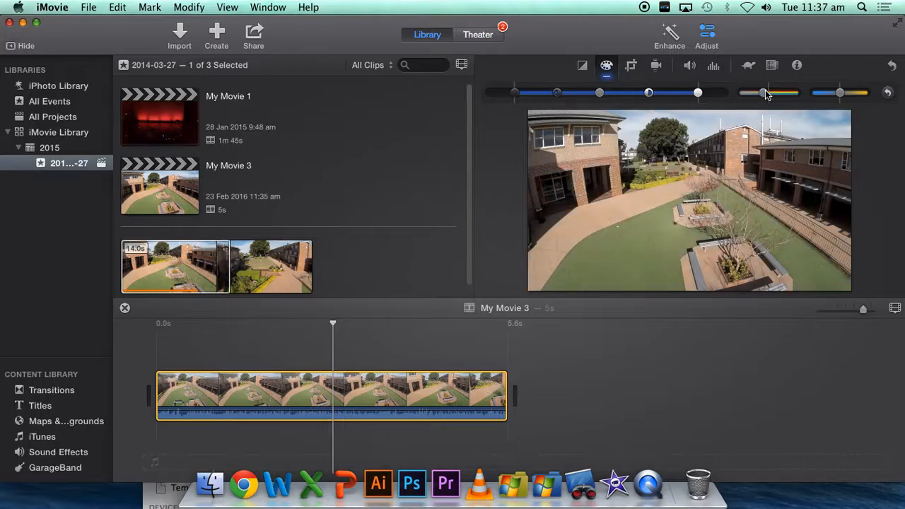
pyautogui.moveTo(839, 92)
pyautogui.mouseDown()
pyautogui.moveTo(824, 95)
pyautogui.moveTo(856, 95)
pyautogui.moveTo(835, 97)
pyautogui.moveTo(841, 103)
pyautogui.mouseUp()
# Try Crop to Fill on the timeline clip, resizing the frame around the planters and restoring it to the full picture.
pyautogui.click(631, 66)
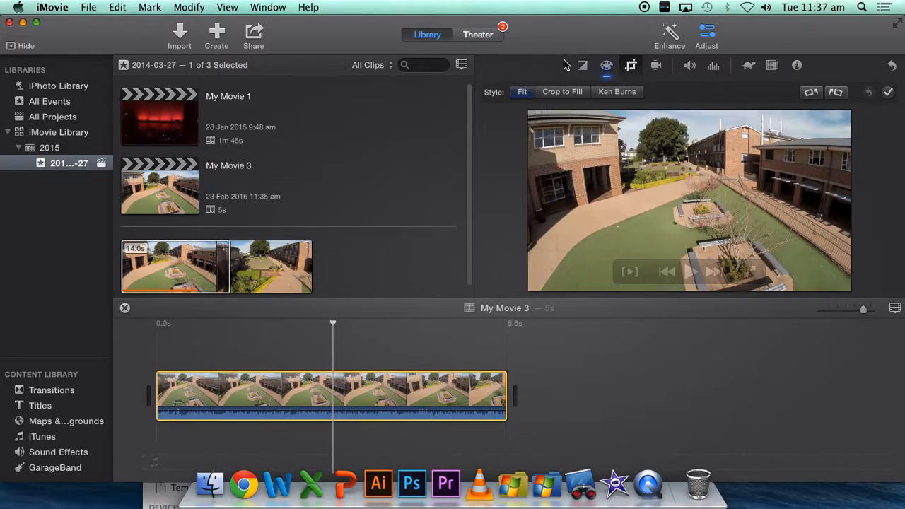
pyautogui.click(565, 93)
pyautogui.moveTo(531, 116); pyautogui.dragTo(620, 156)
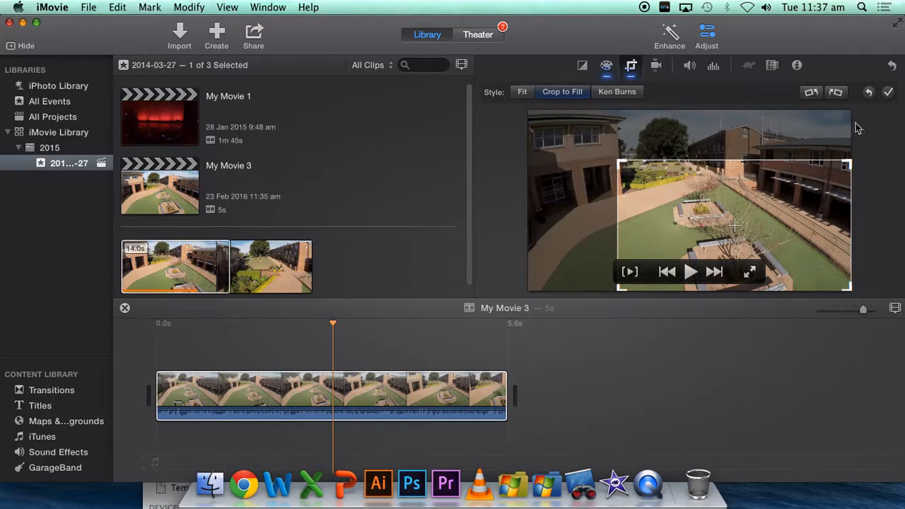
pyautogui.moveTo(621, 162); pyautogui.dragTo(523, 116)
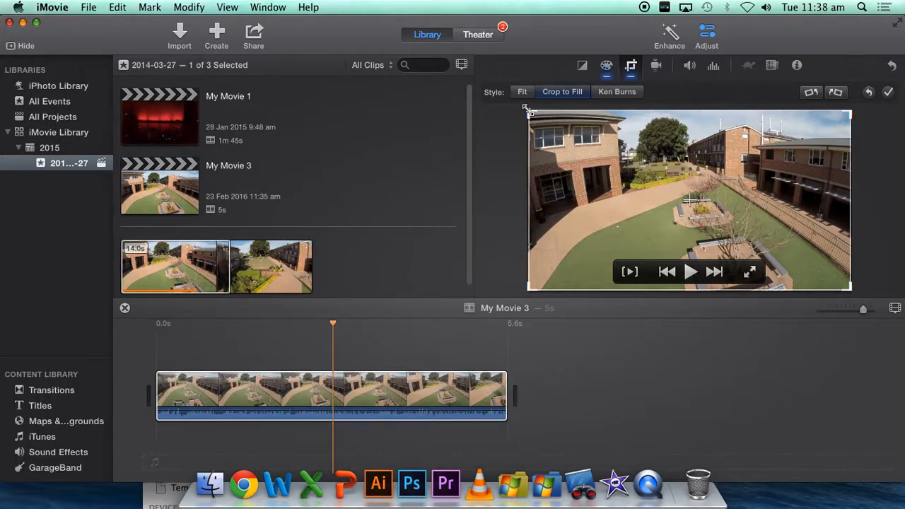
pyautogui.moveTo(527, 110); pyautogui.dragTo(684, 190)
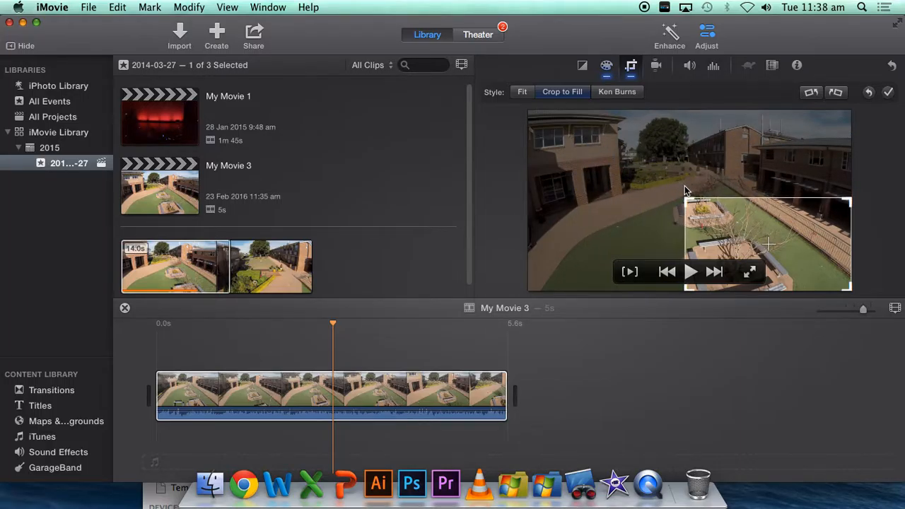
pyautogui.moveTo(684, 186); pyautogui.dragTo(605, 160)
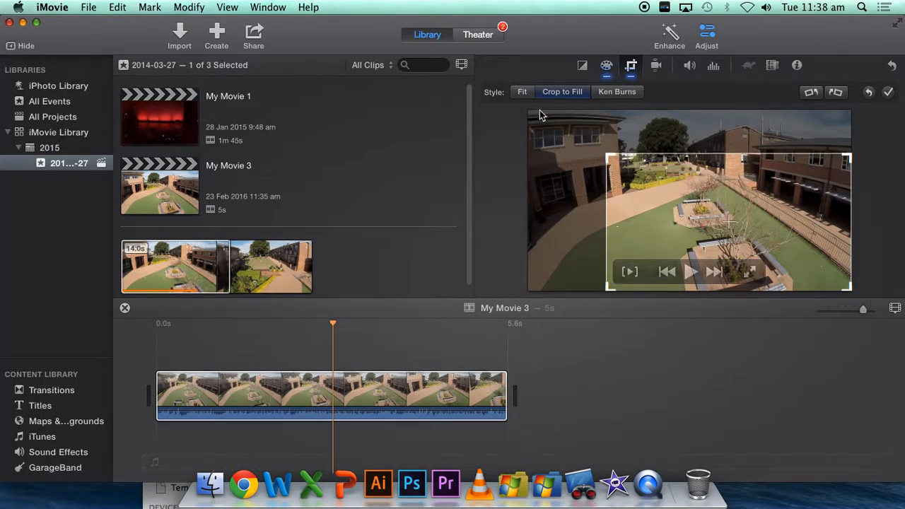
pyautogui.moveTo(610, 155); pyautogui.dragTo(652, 180)
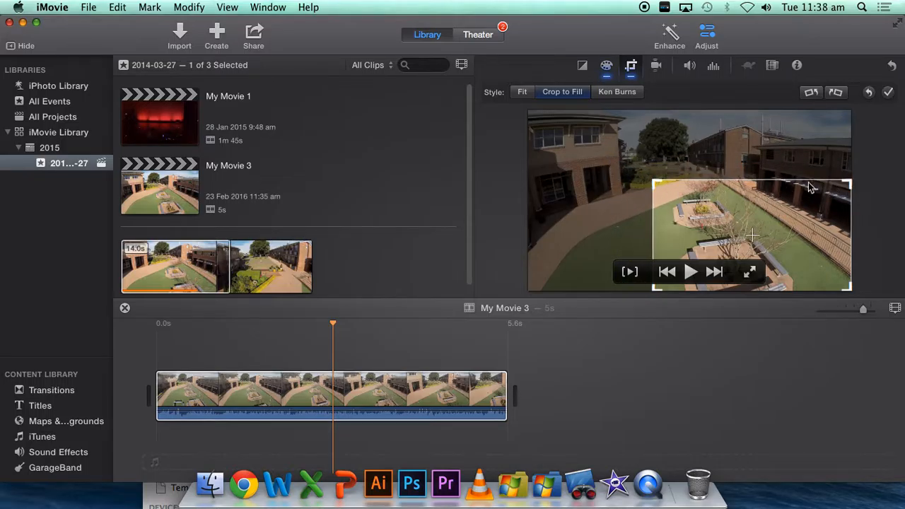
pyautogui.moveTo(651, 181); pyautogui.dragTo(628, 174)
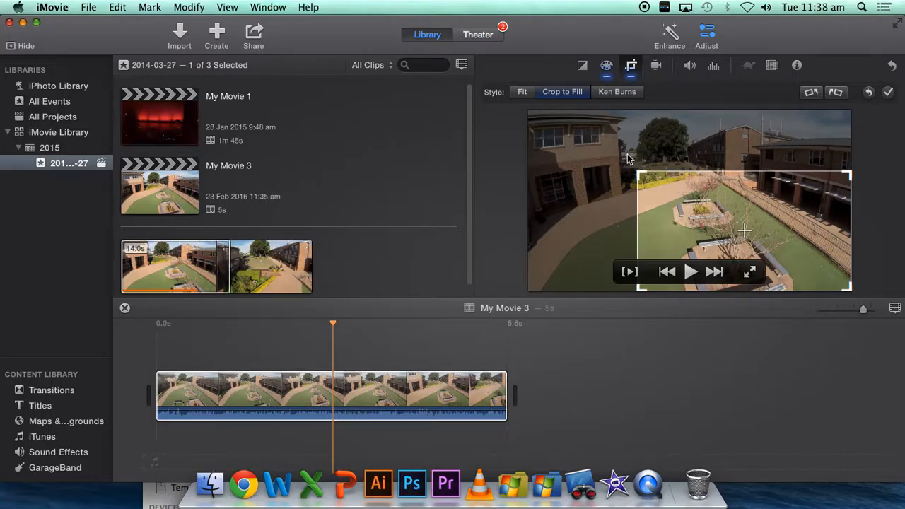
pyautogui.moveTo(638, 173); pyautogui.dragTo(516, 106)
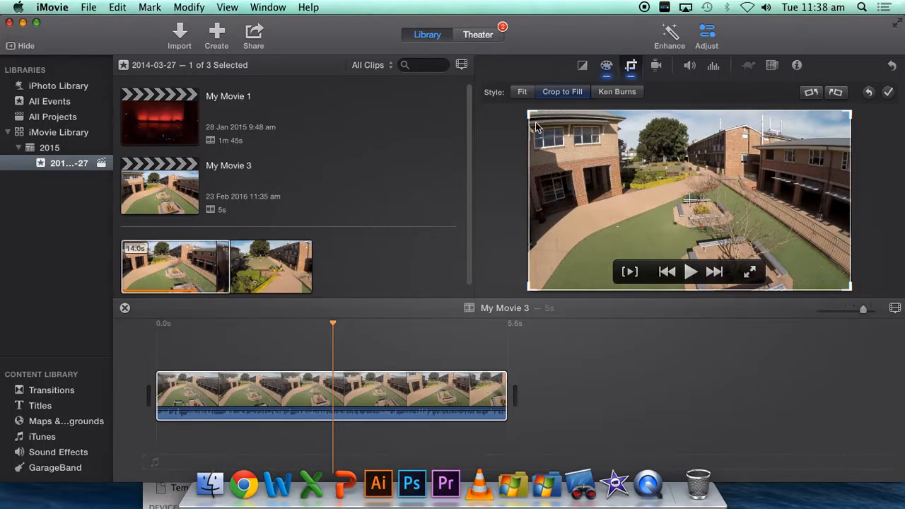
# Try the Ken Burns style on the timeline clip and return its crop style to Fit.
pyautogui.click(615, 93)
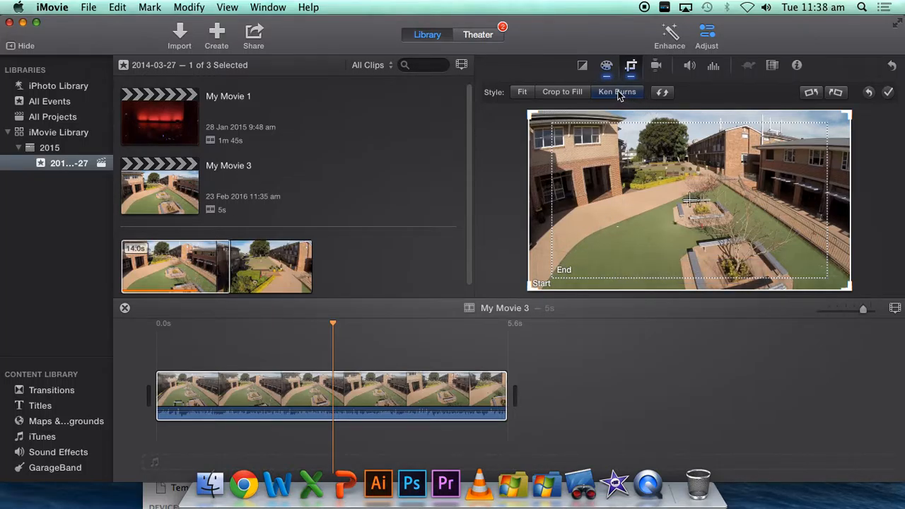
pyautogui.click(576, 93)
pyautogui.click(522, 92)
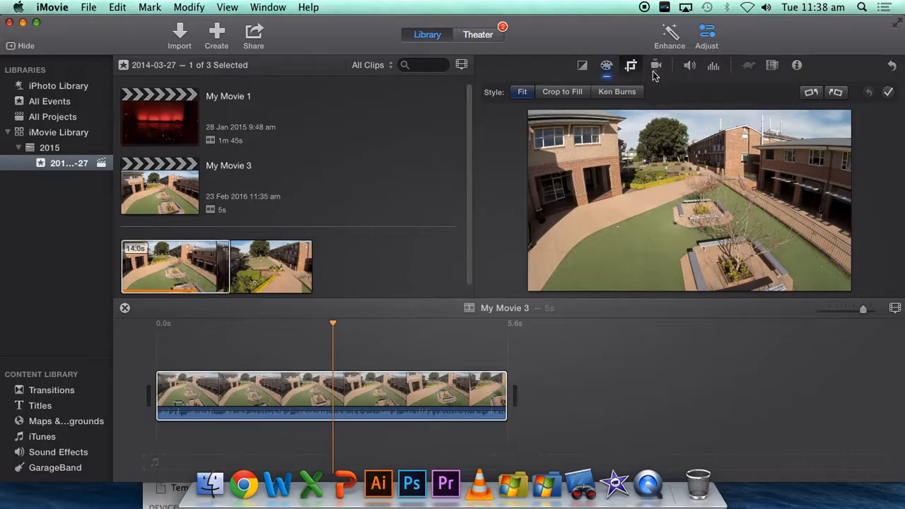
# Enable Stabilize Shaky Video for the timeline clip and scrub through its opening to check the motion.
pyautogui.click(656, 66)
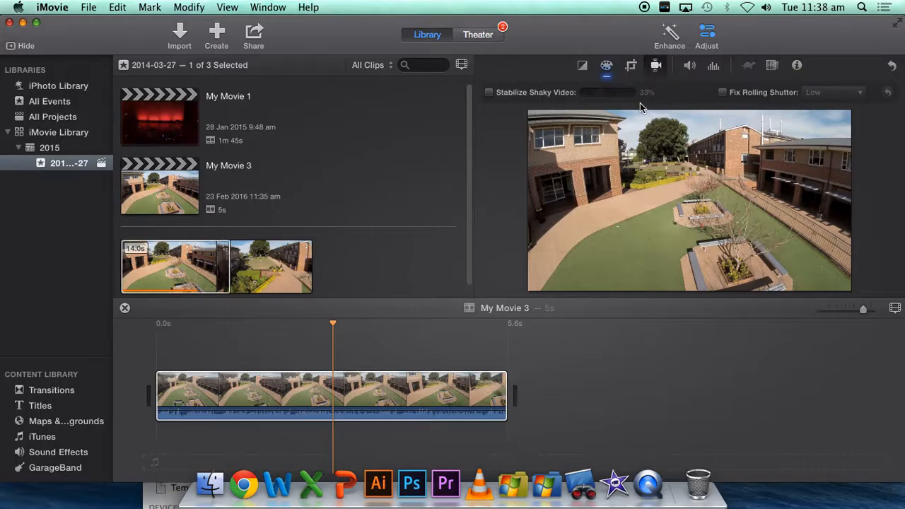
pyautogui.click(489, 93)
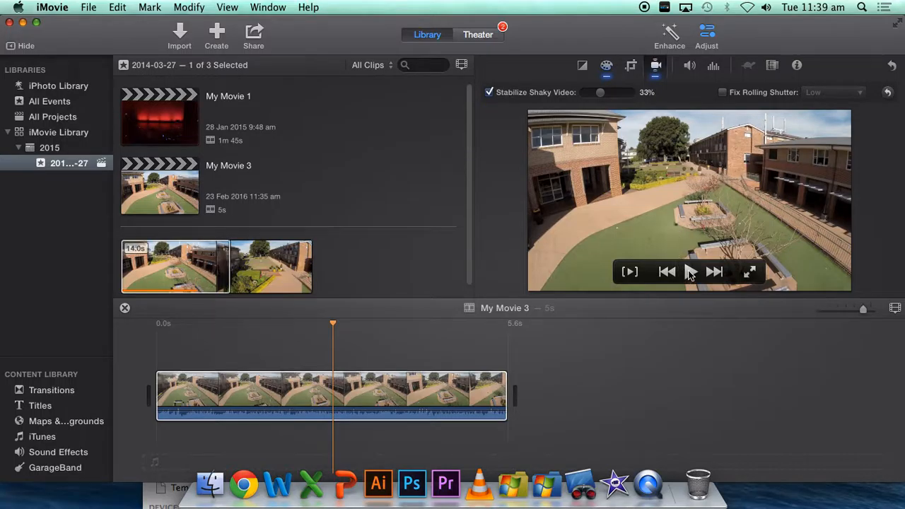
pyautogui.moveTo(333, 323); pyautogui.dragTo(156, 325)
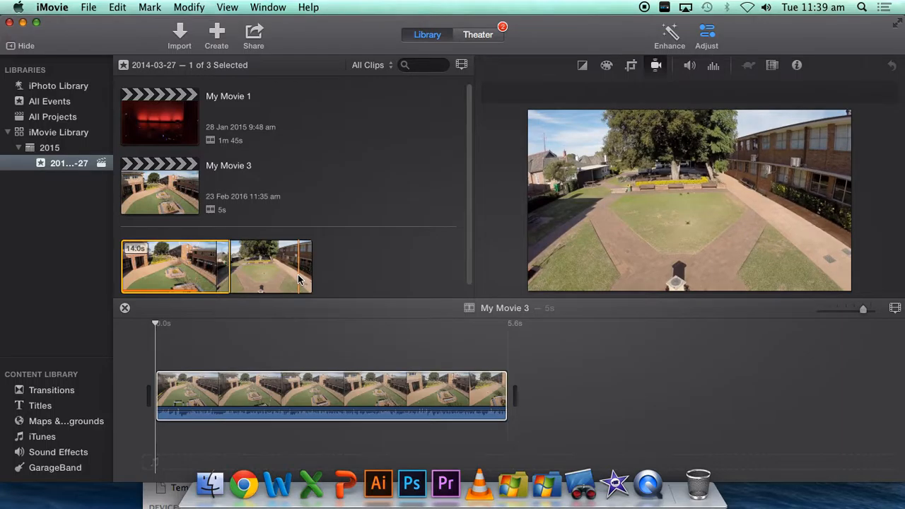
pyautogui.press('space')
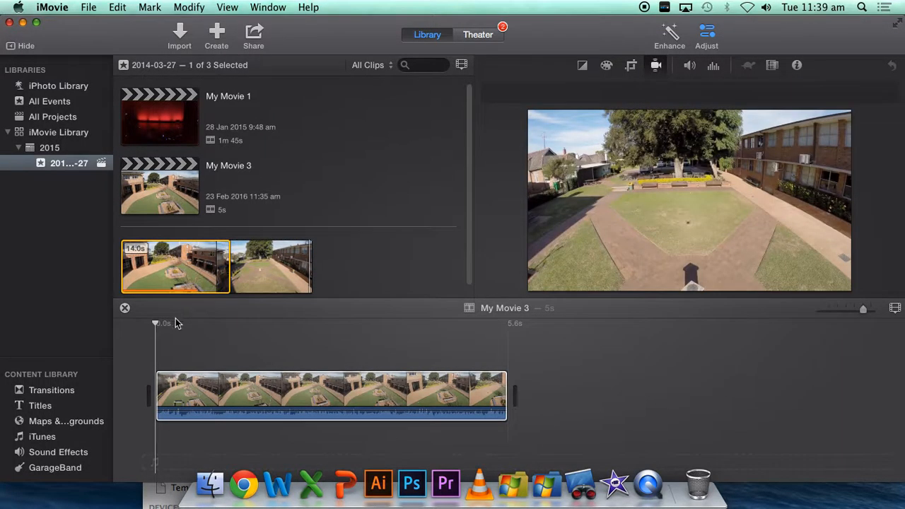
pyautogui.moveTo(155, 324); pyautogui.dragTo(241, 323)
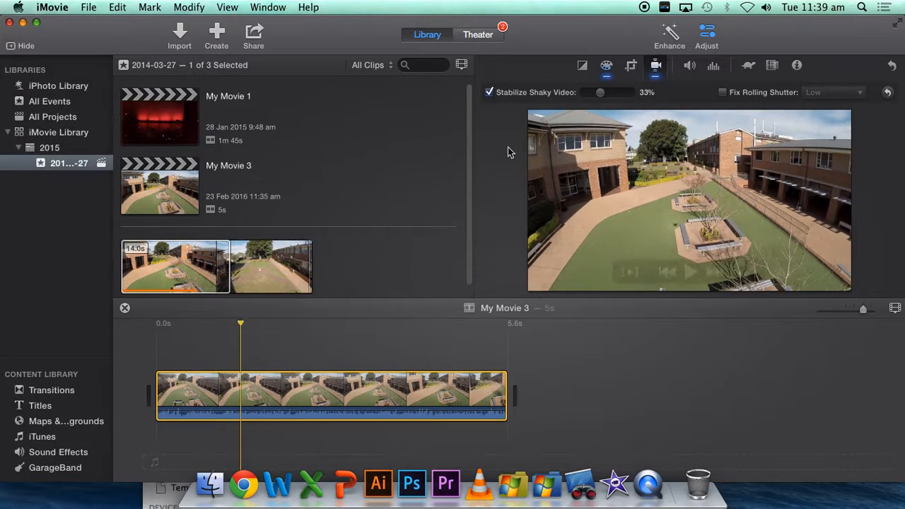
# Raise the clip's stabilization to 99%, reduce it to 80% and scrub the timeline to review the movement.
pyautogui.moveTo(599, 92); pyautogui.dragTo(634, 93)
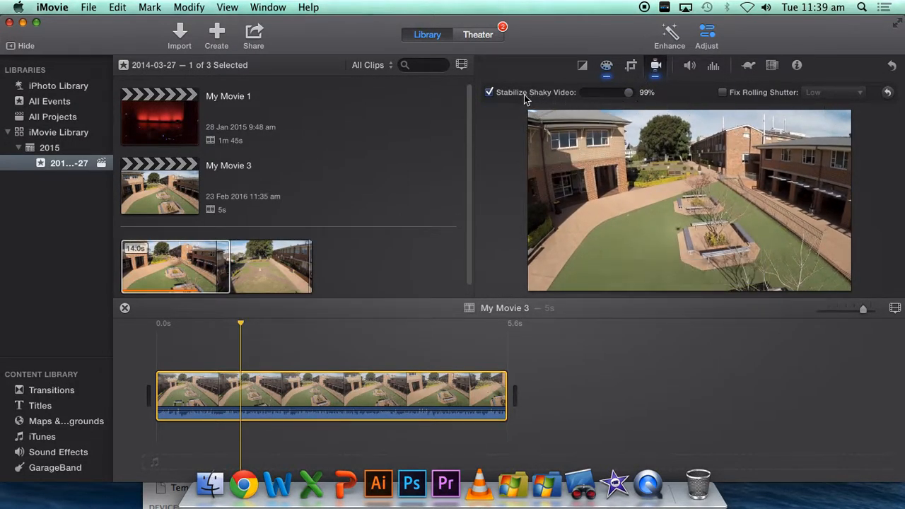
pyautogui.moveTo(629, 92)
pyautogui.mouseDown()
pyautogui.moveTo(570, 97)
pyautogui.moveTo(622, 96)
pyautogui.mouseUp()
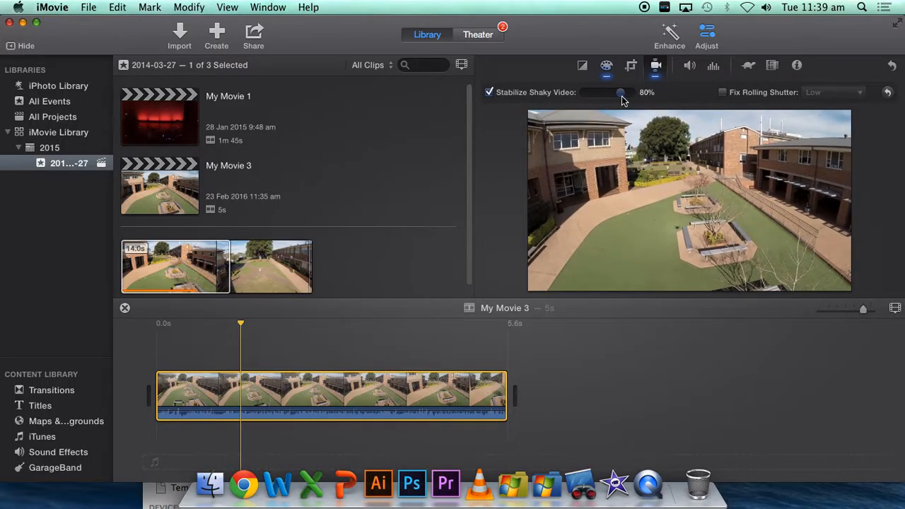
pyautogui.click(242, 326)
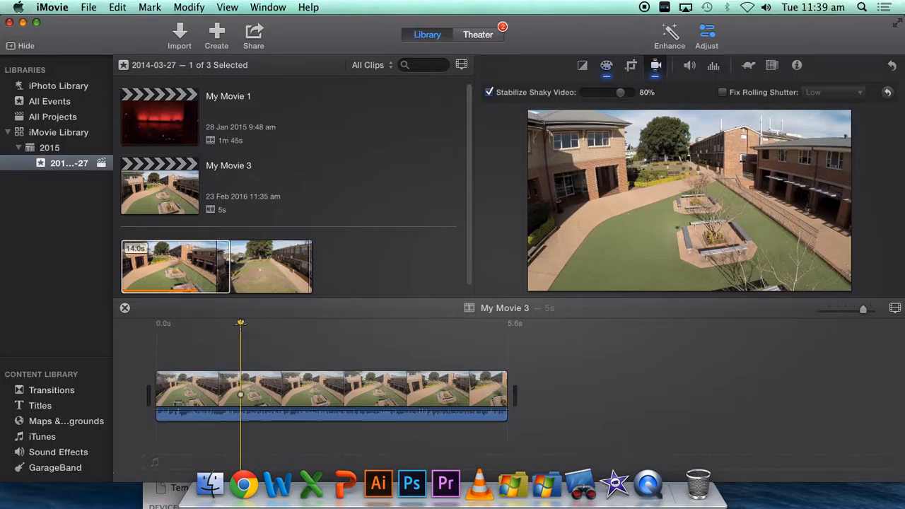
pyautogui.moveTo(242, 323); pyautogui.dragTo(274, 295)
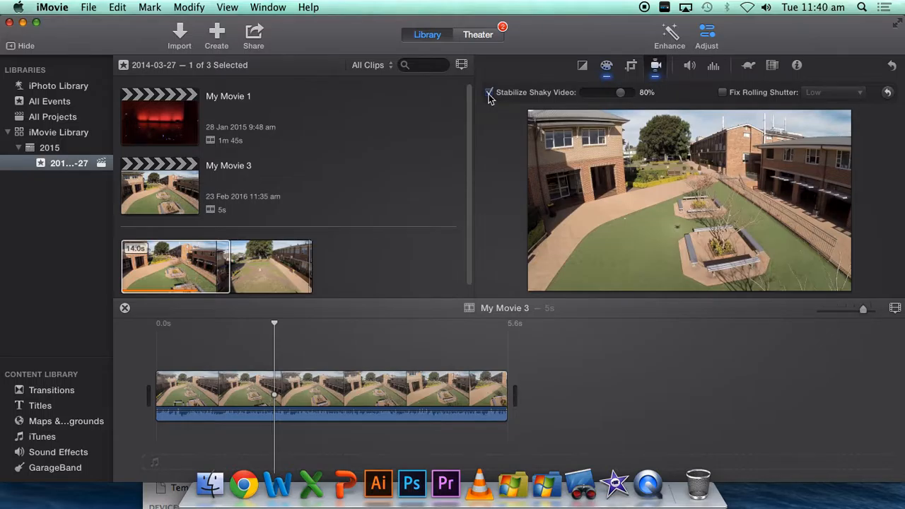
# Compare the footage with stabilization turned off, re-enable Stabilize Shaky Video at 50% and scrub through the clip.
pyautogui.click(489, 93)
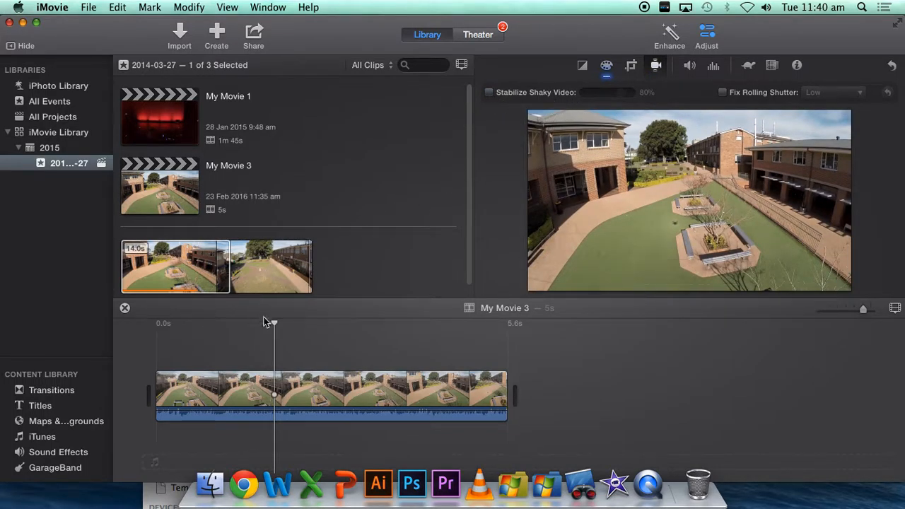
pyautogui.moveTo(274, 323); pyautogui.dragTo(349, 318)
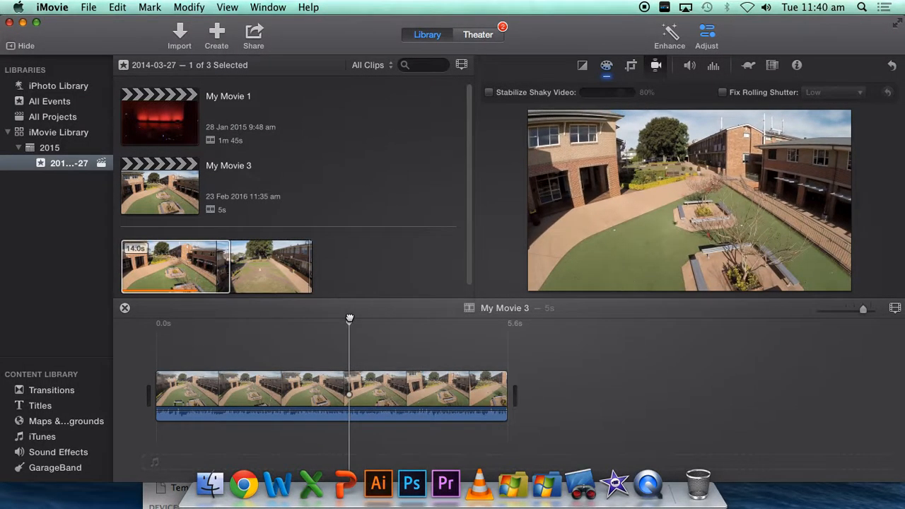
pyautogui.click(489, 92)
pyautogui.moveTo(623, 97); pyautogui.dragTo(607, 93)
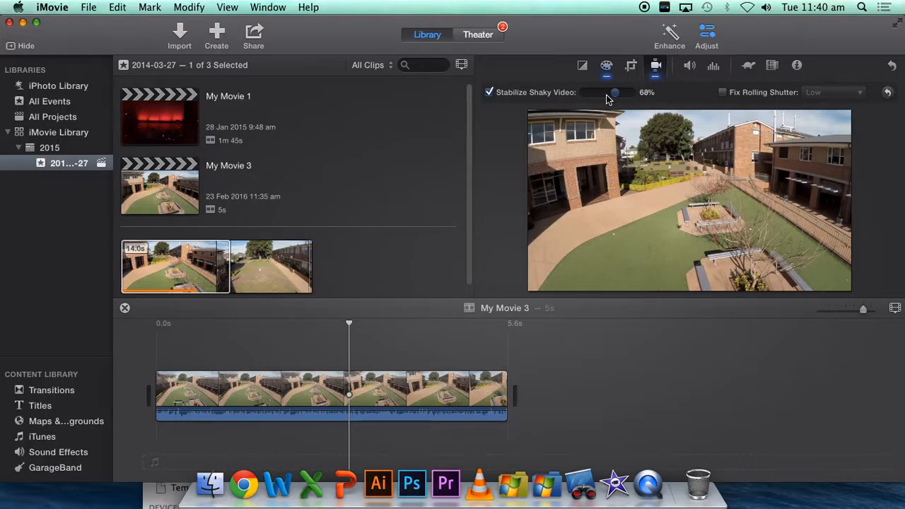
pyautogui.moveTo(350, 318); pyautogui.dragTo(473, 319)
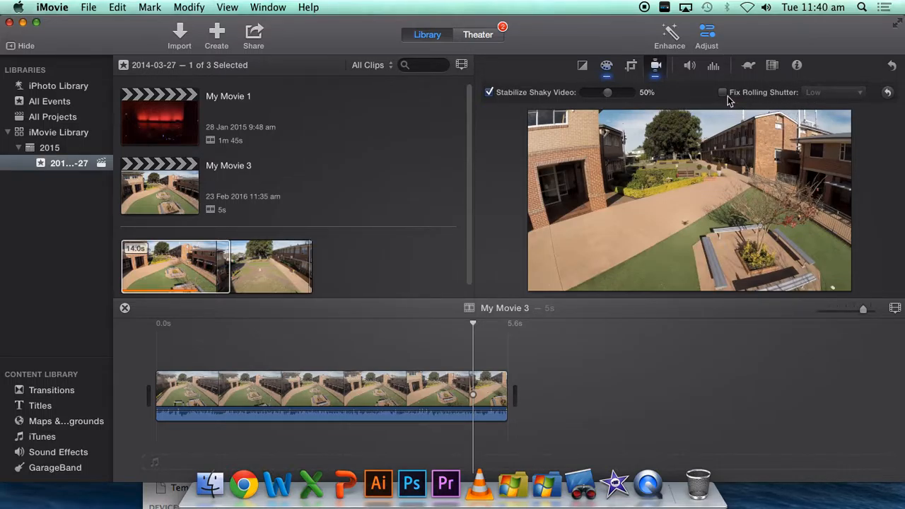
pyautogui.moveTo(689, 177)
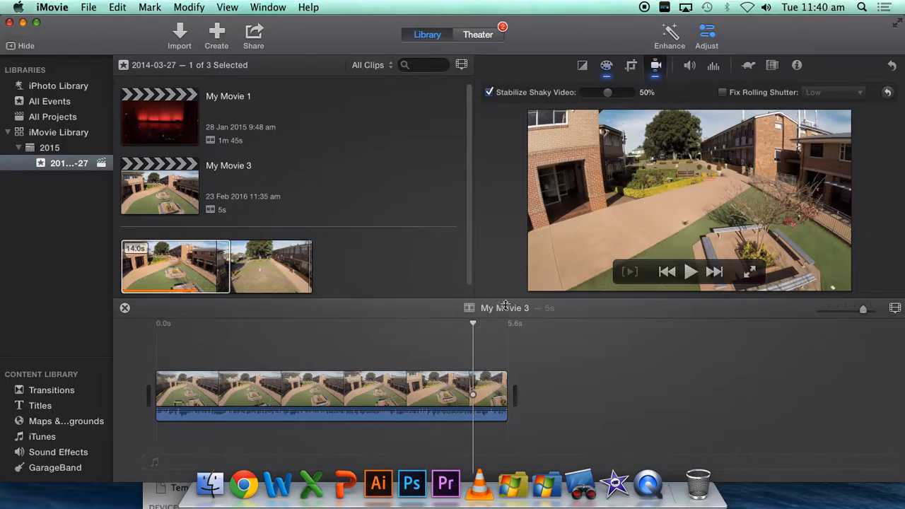
pyautogui.moveTo(473, 323); pyautogui.dragTo(276, 324)
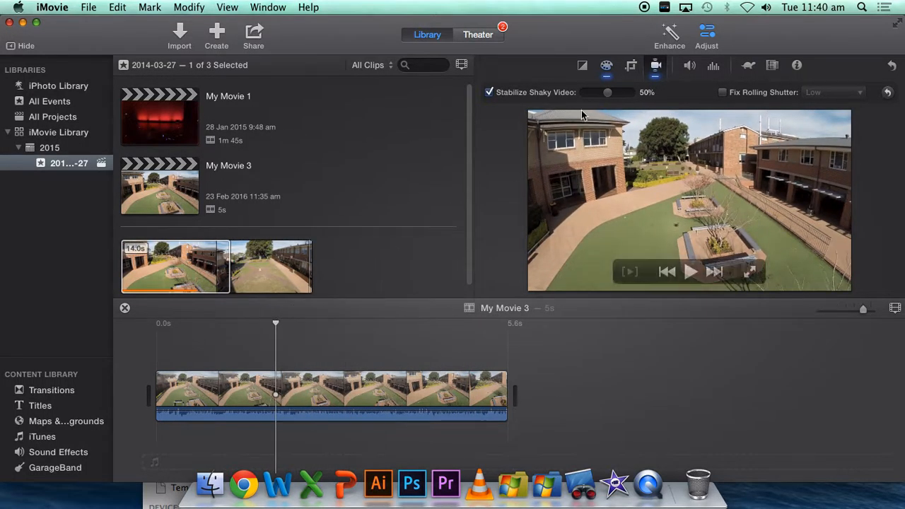
# Lower the timeline clip's volume to 0% and move the playhead slightly further along the clip.
pyautogui.click(690, 67)
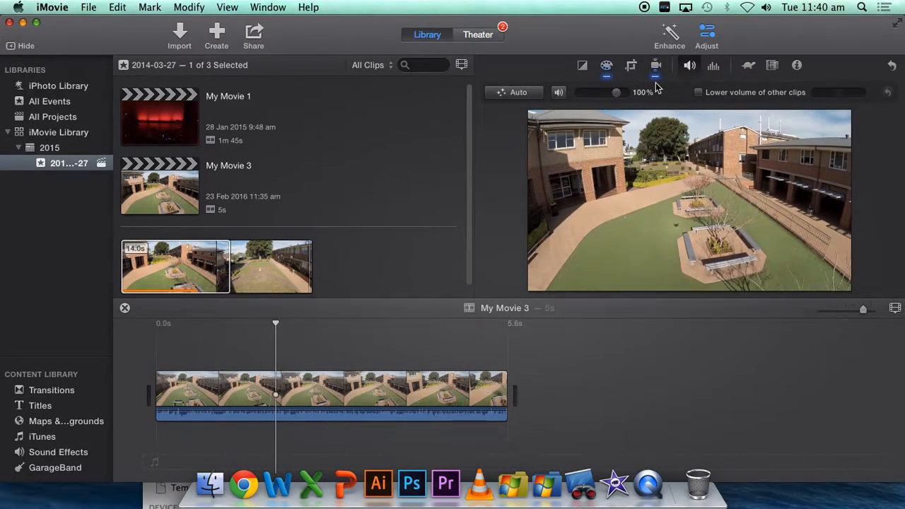
pyautogui.moveTo(653, 151)
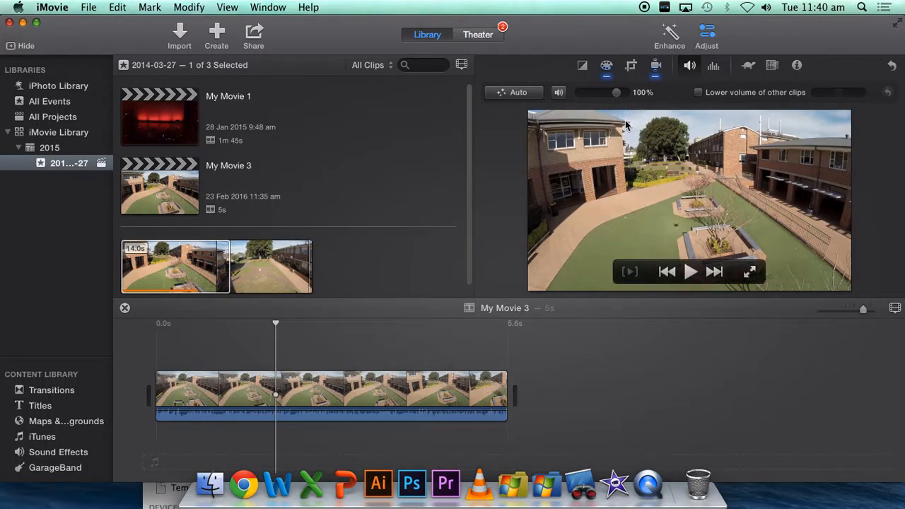
pyautogui.moveTo(616, 92); pyautogui.dragTo(562, 92)
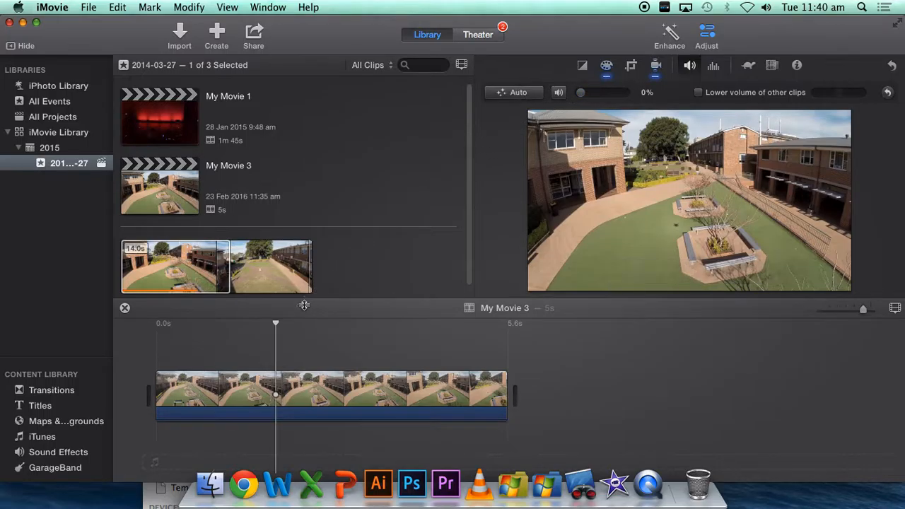
pyautogui.moveTo(275, 322); pyautogui.dragTo(312, 318)
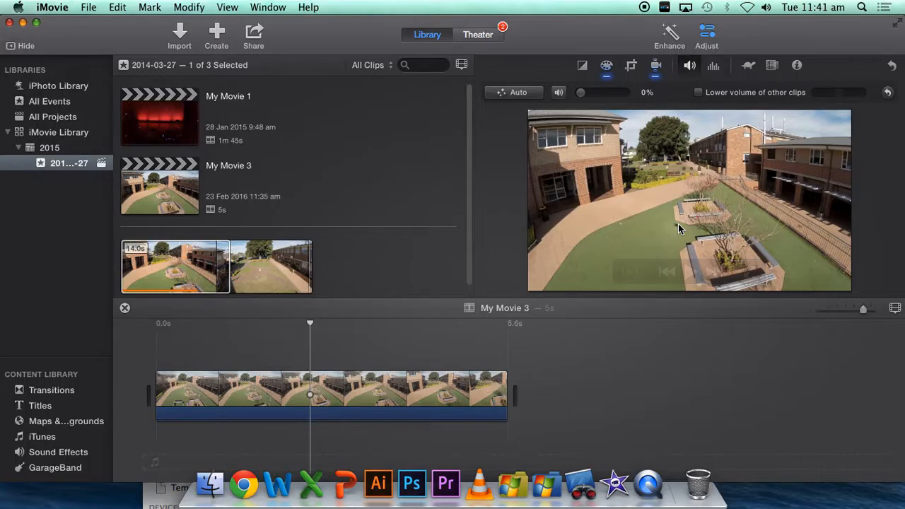
pyautogui.moveTo(677, 223)
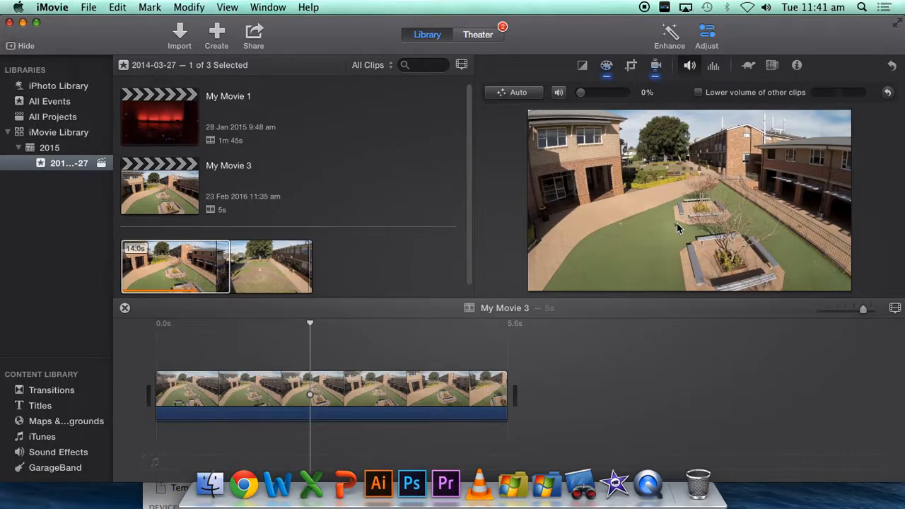
# Review the clip's background noise reduction option and its available Equalizer presets without choosing a new one.
pyautogui.click(714, 68)
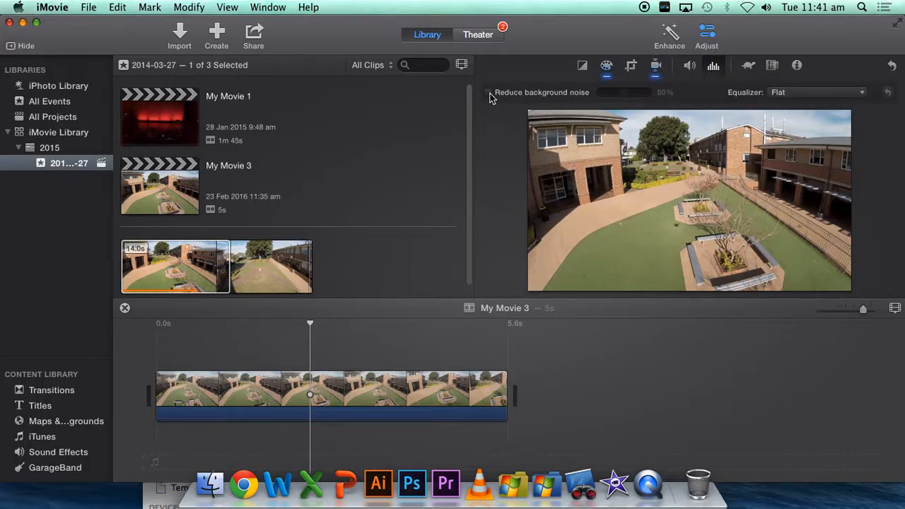
pyautogui.moveTo(630, 113)
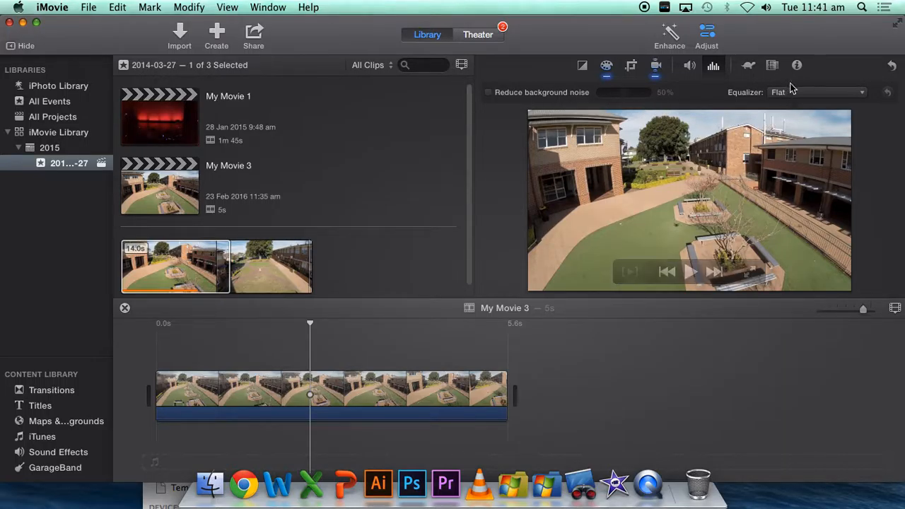
pyautogui.click(812, 95)
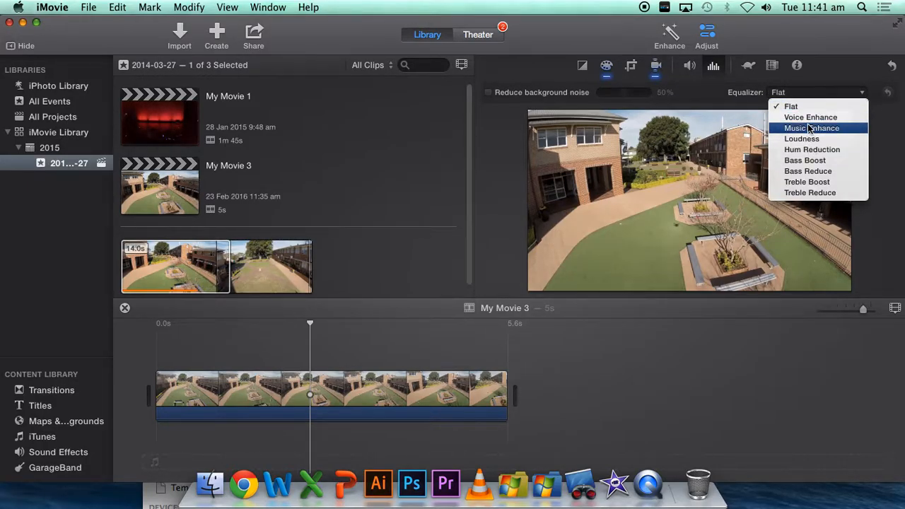
pyautogui.click(825, 70)
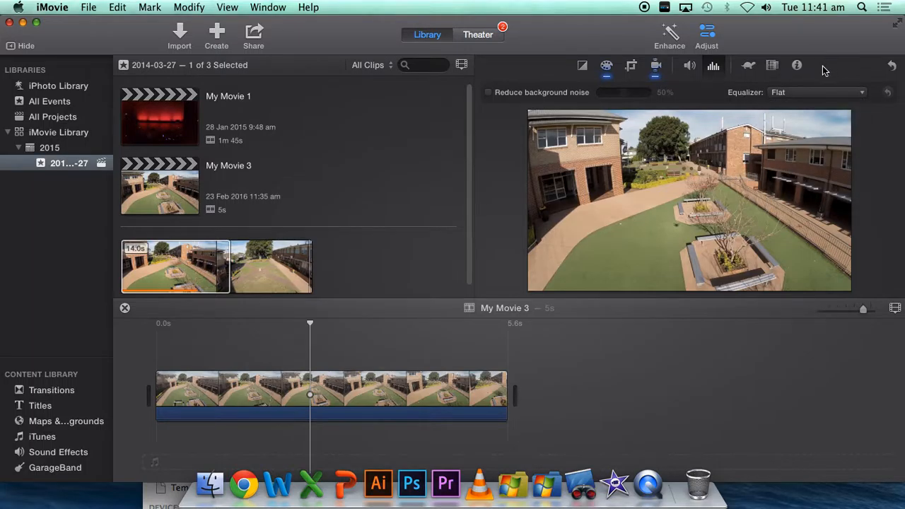
# Slow the timeline clip down to 50% speed.
pyautogui.click(748, 66)
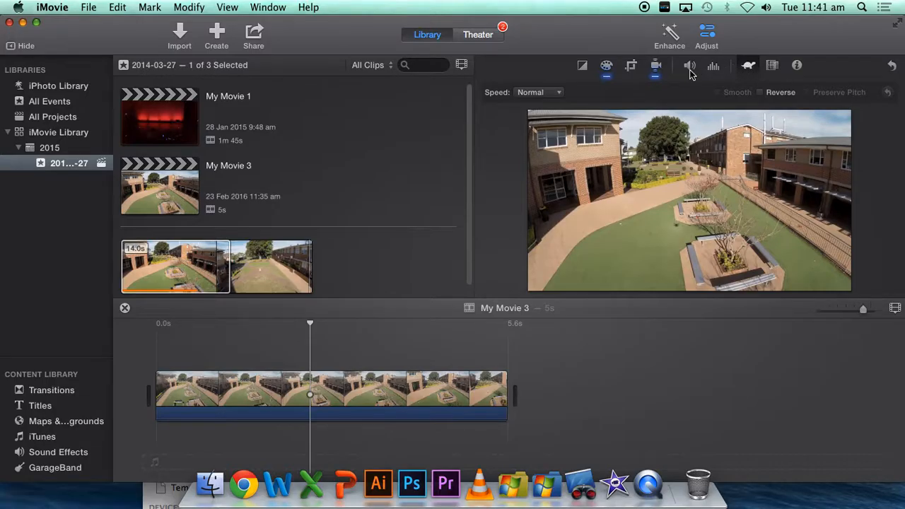
pyautogui.click(553, 98)
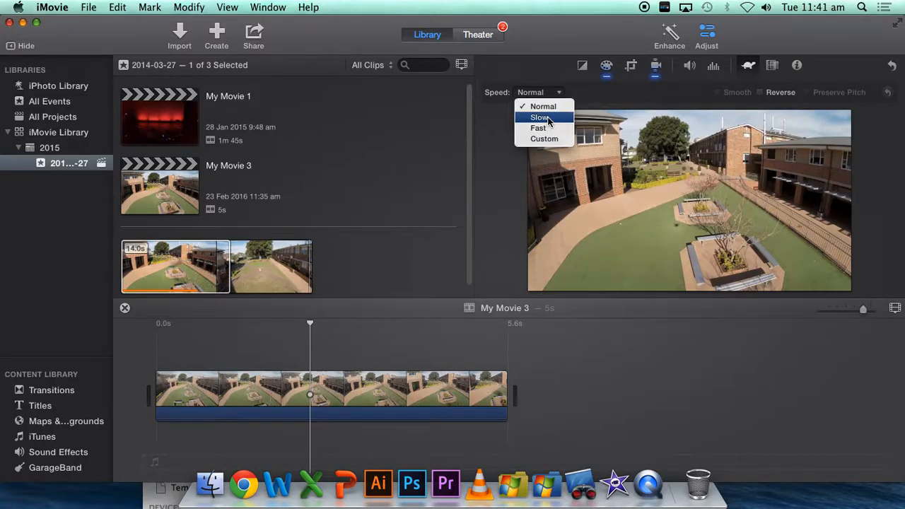
pyautogui.click(543, 115)
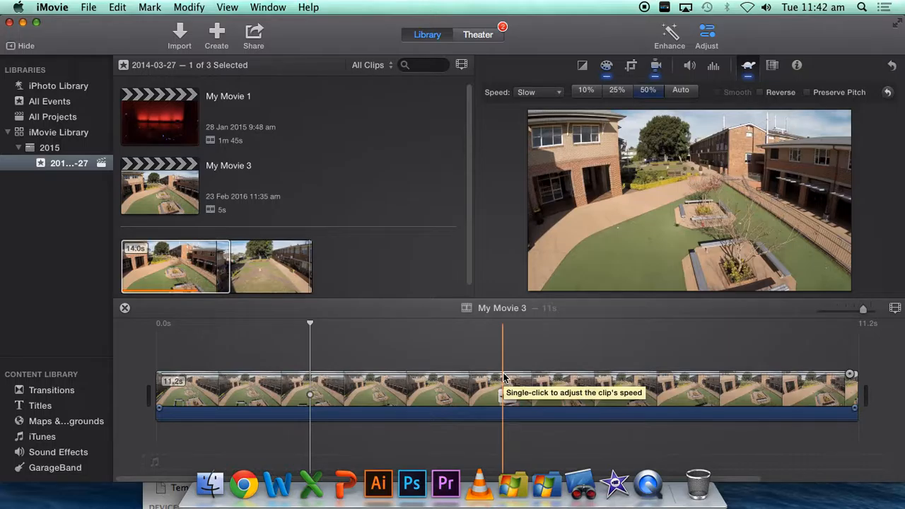
# Reverse the timeline clip's playback and return its speed to Normal.
pyautogui.click(761, 93)
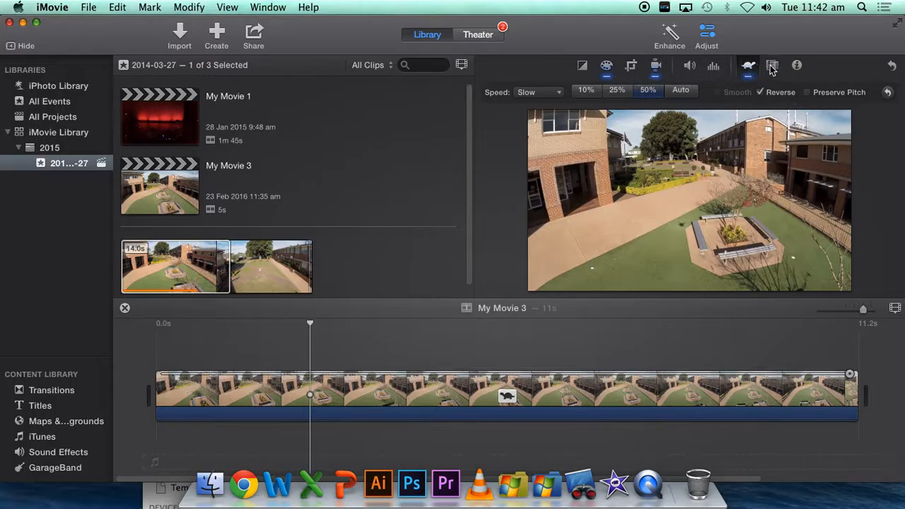
pyautogui.click(544, 94)
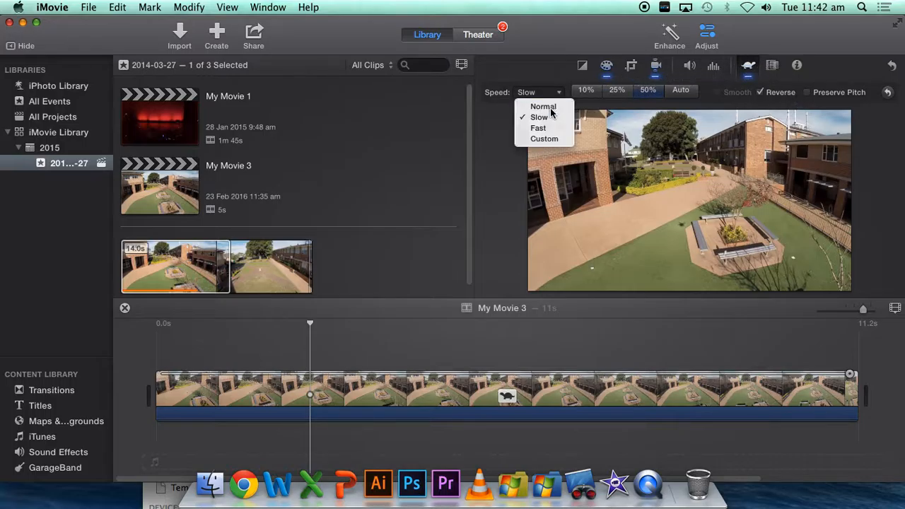
pyautogui.click(536, 105)
# Preview the available video effects, including X-Ray, on the timeline clip and leave without applying one.
pyautogui.click(771, 65)
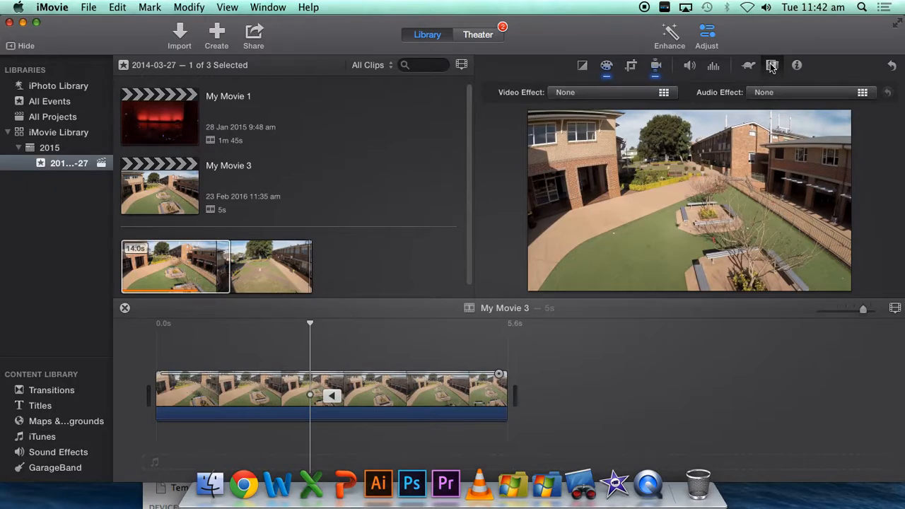
pyautogui.click(634, 95)
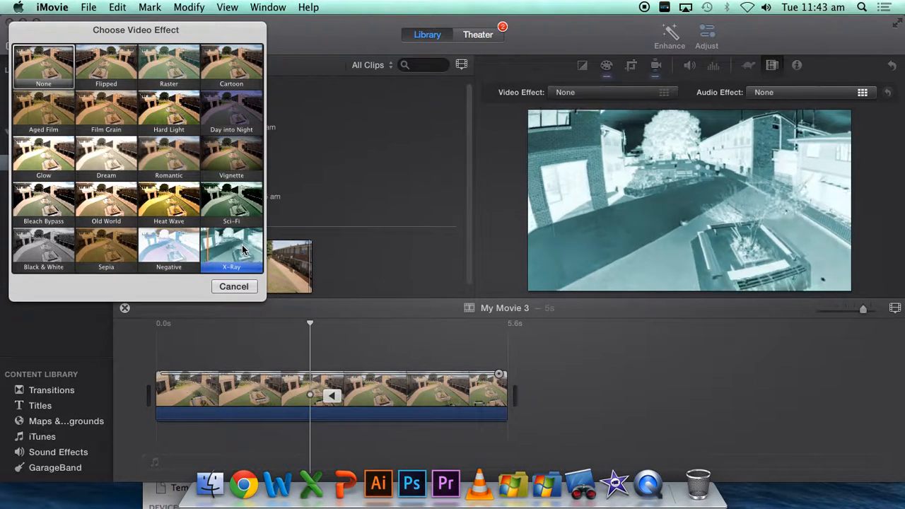
pyautogui.click(234, 287)
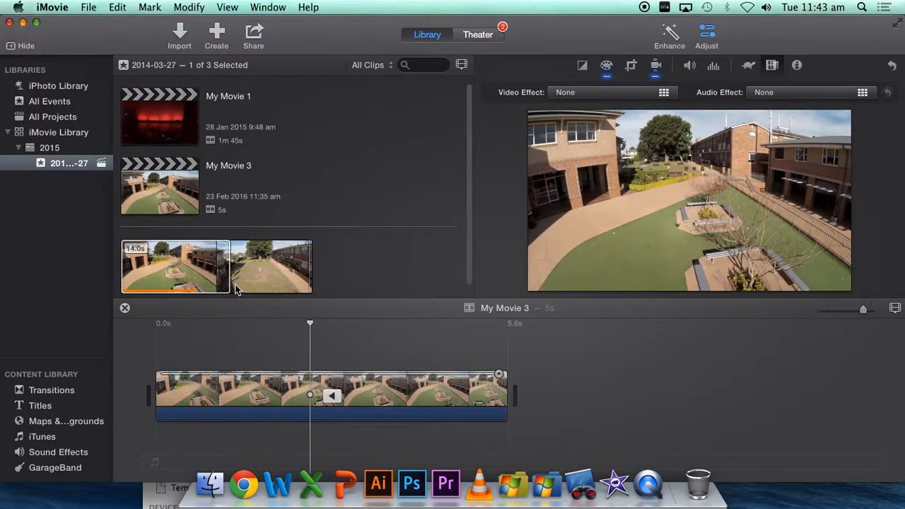
# Show the timeline clip's name and duration information, and scrub the playhead towards the end of the clip.
pyautogui.click(796, 65)
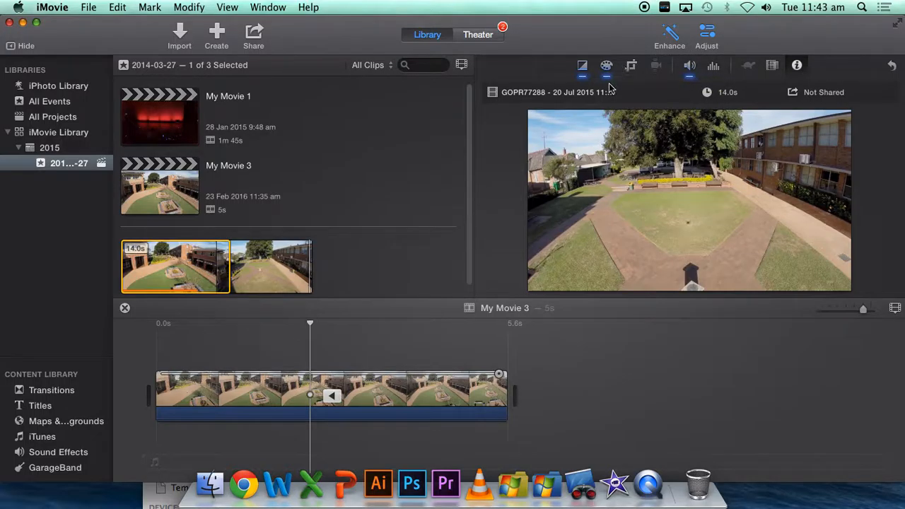
pyautogui.click(312, 332)
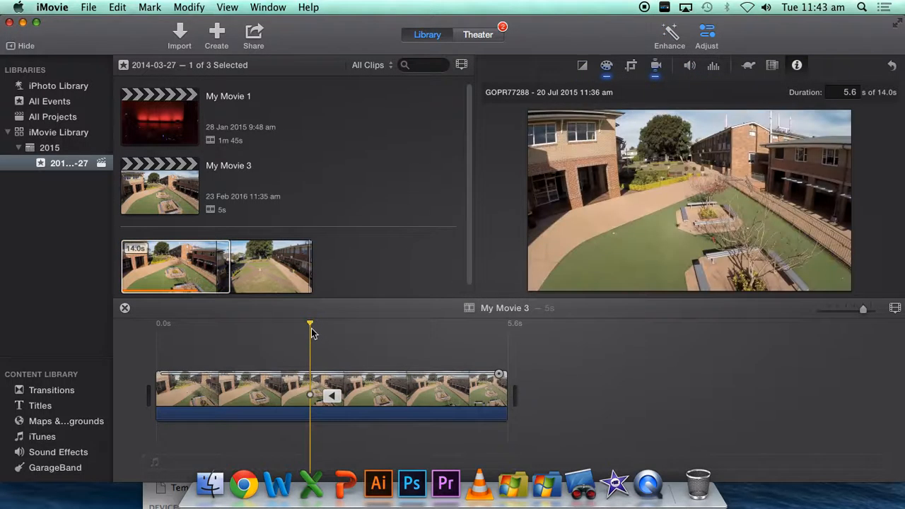
pyautogui.moveTo(309, 324); pyautogui.dragTo(425, 336)
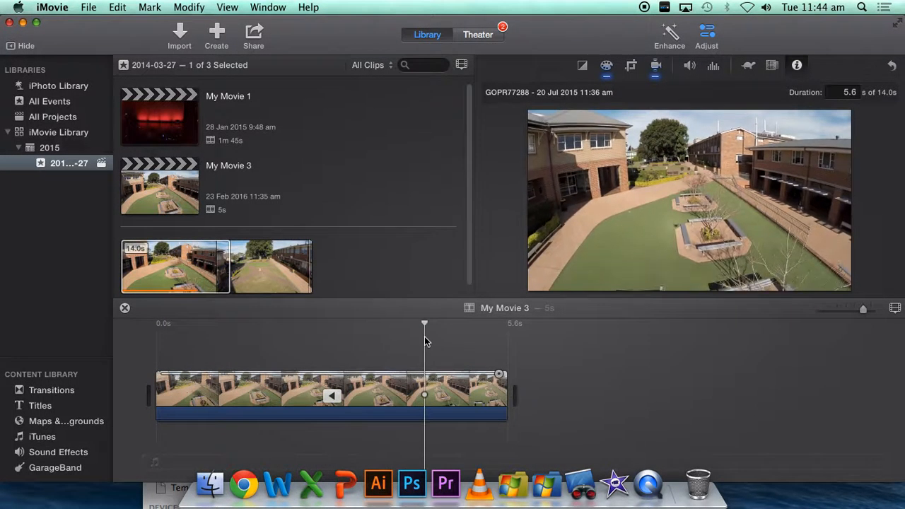